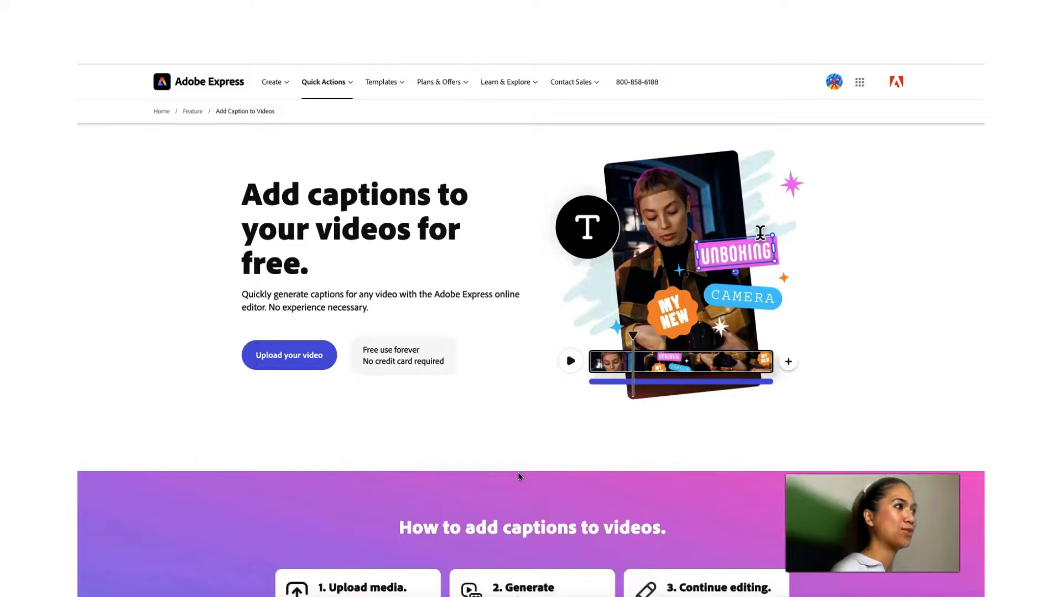
- Start captioning a video and upload the file Intro Adobe Express.mp4
scroll(412, 453, "down", 3)
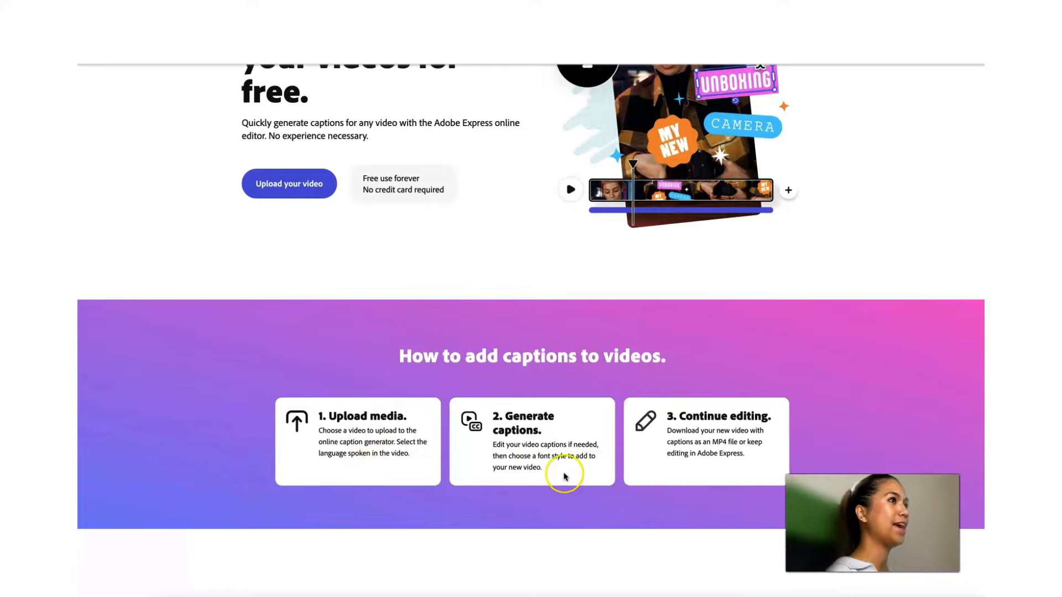
scroll(563, 473, "up", 2)
scroll(564, 475, "up", 2)
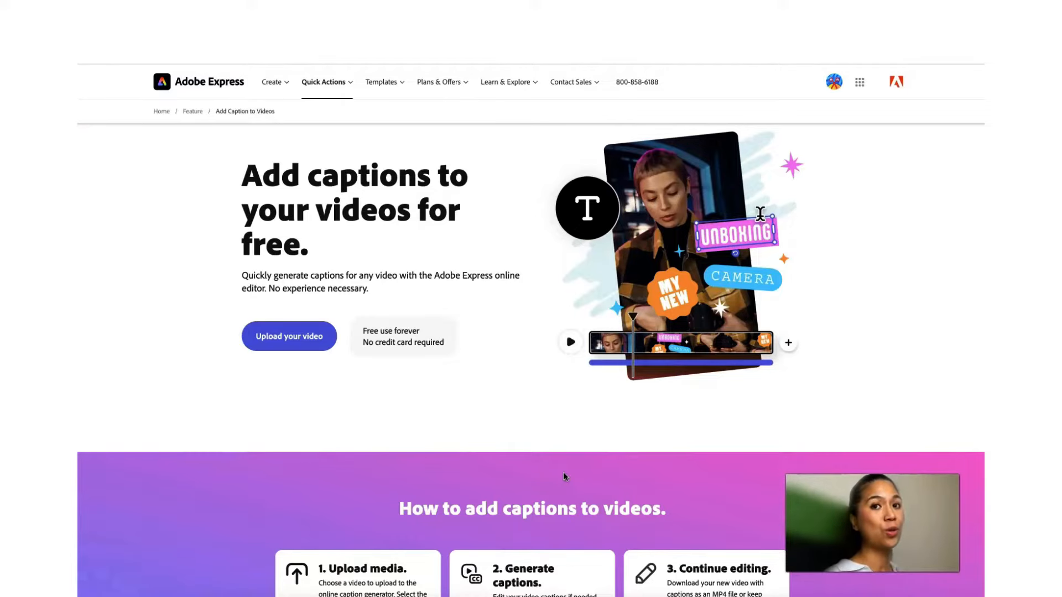
scroll(516, 422, "up", 1)
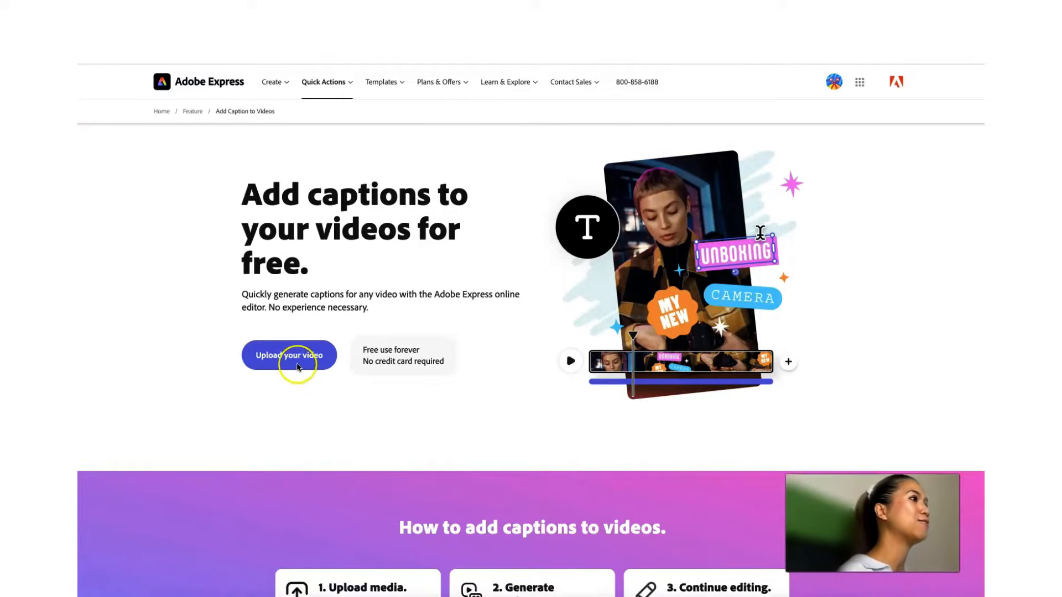
left_click(295, 360)
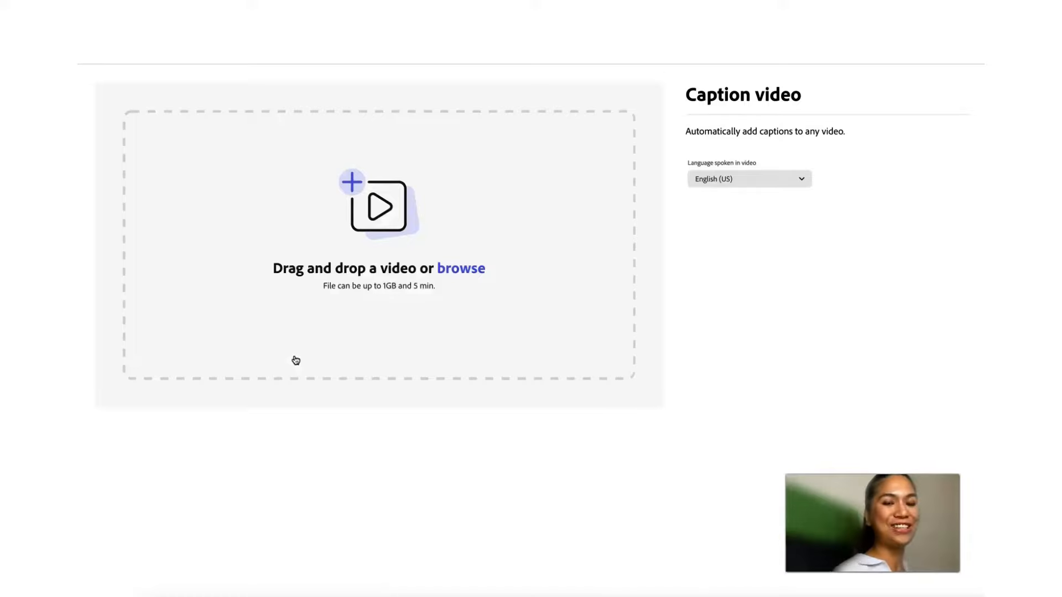
left_click(325, 341)
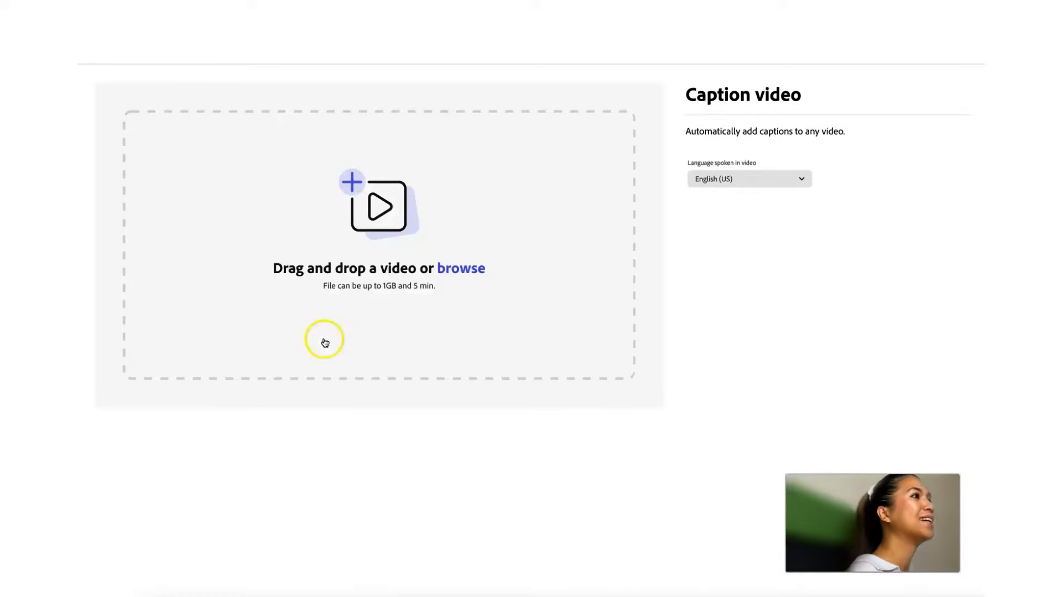
left_click(204, 113)
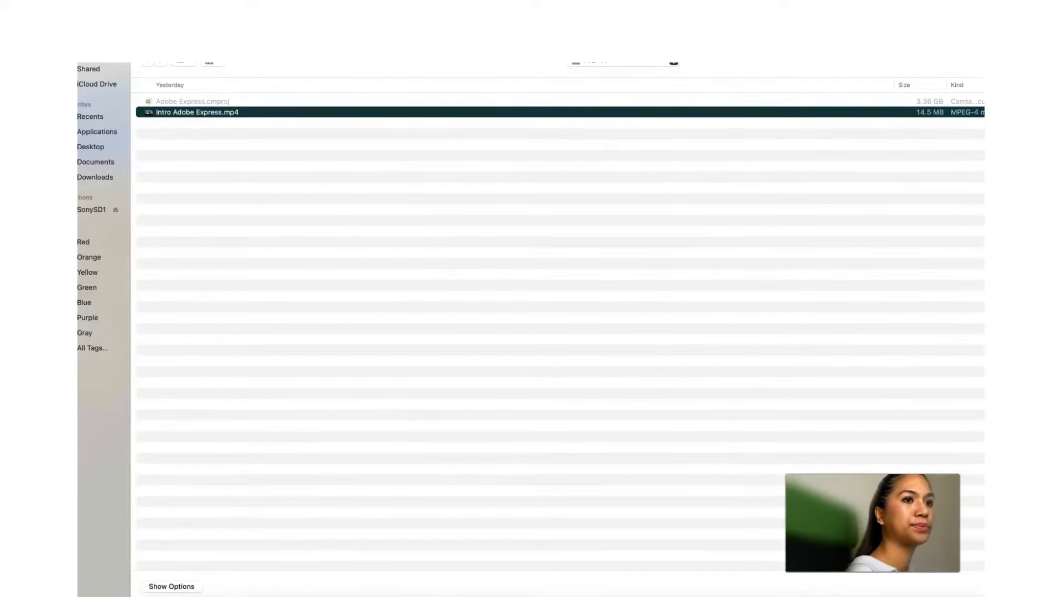
key("Return")
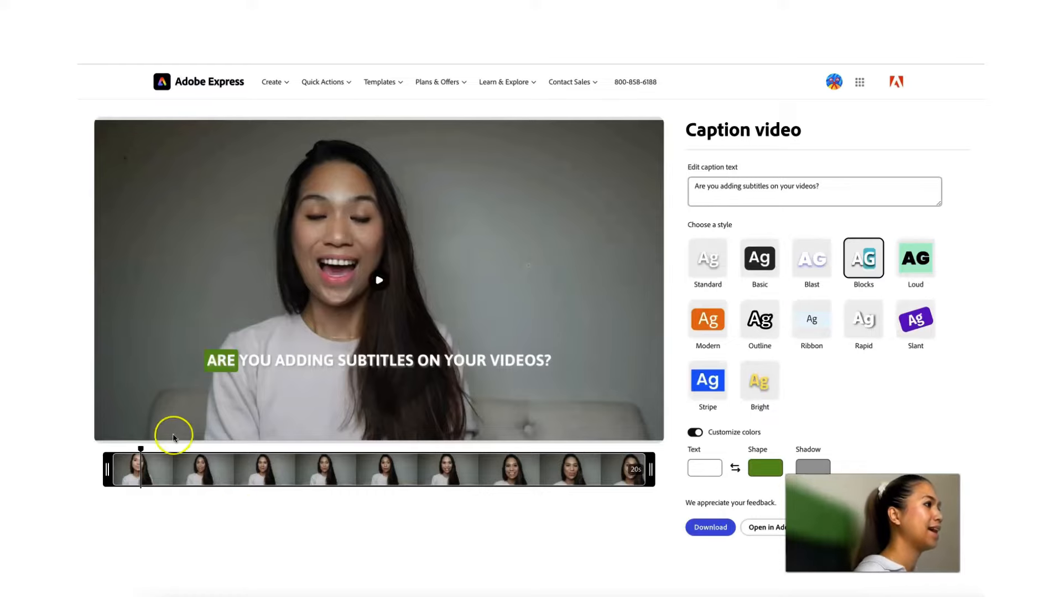
- Return to the start of the captioned video and play it to check the generated captions
left_click_drag(140, 447, 112, 453)
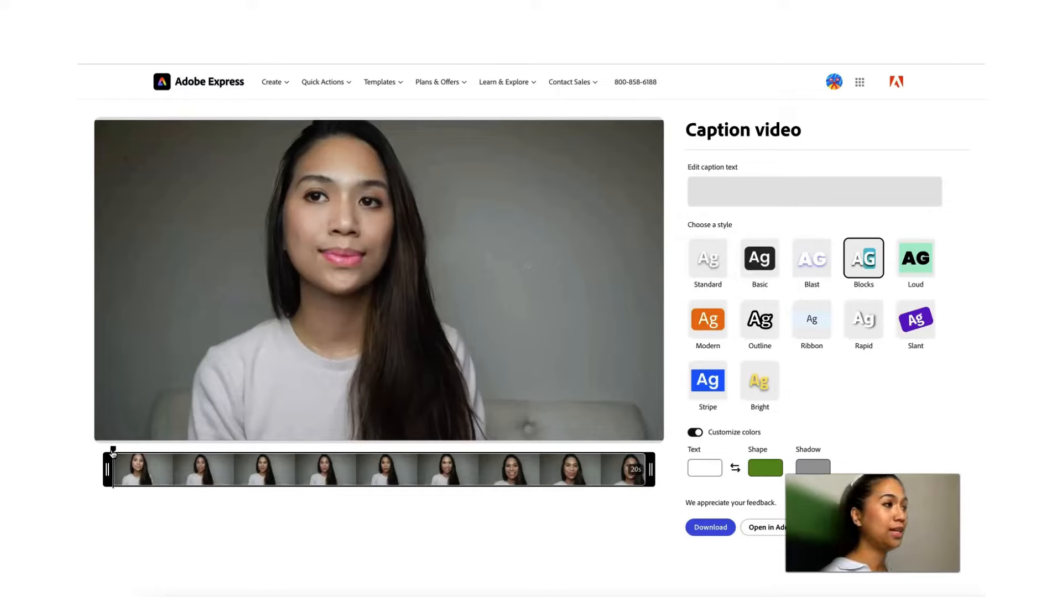
left_click(112, 457)
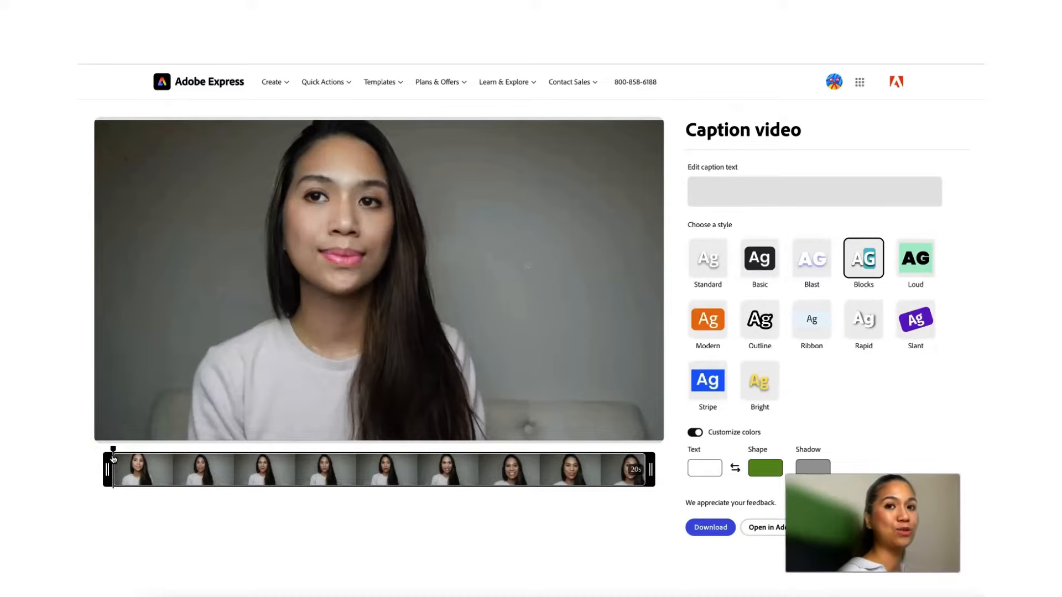
left_click(379, 281)
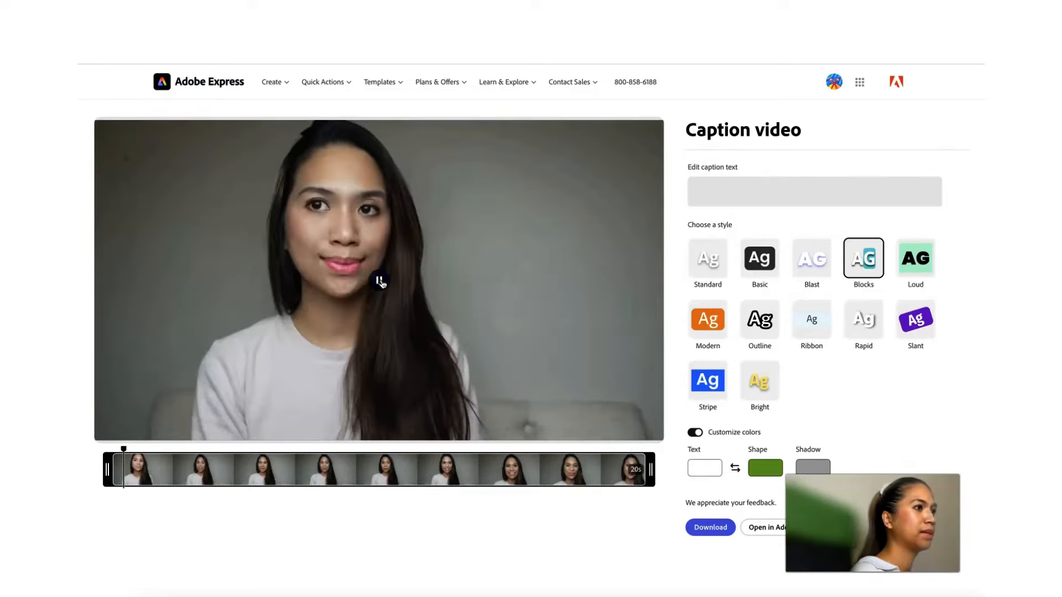
- Add an exclamation mark after "free" in the caption "for free as in zero costs." near the video's end
left_click(612, 474)
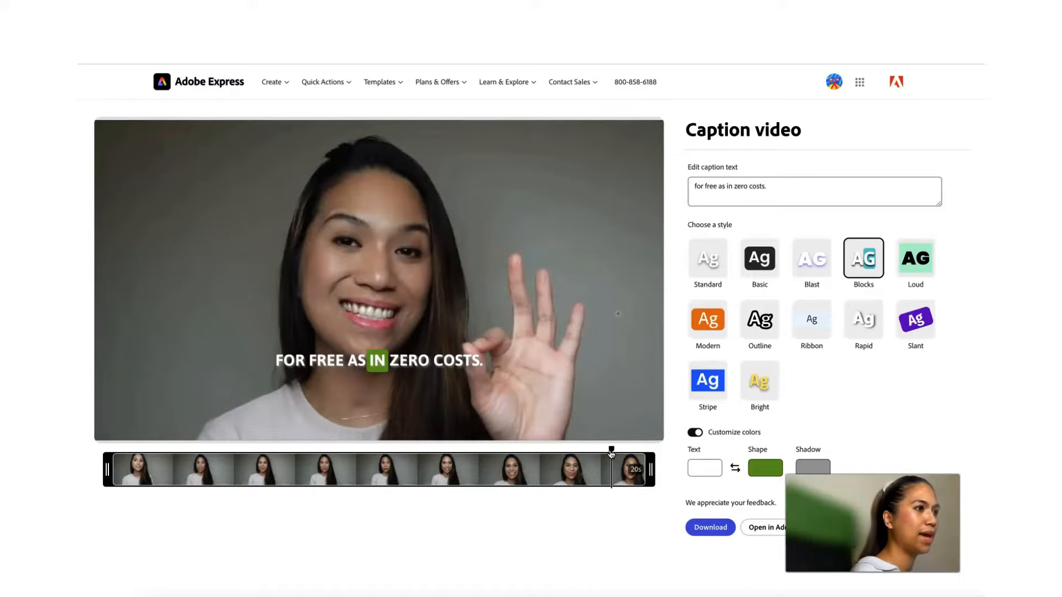
left_click_drag(612, 451, 609, 448)
left_click(714, 188)
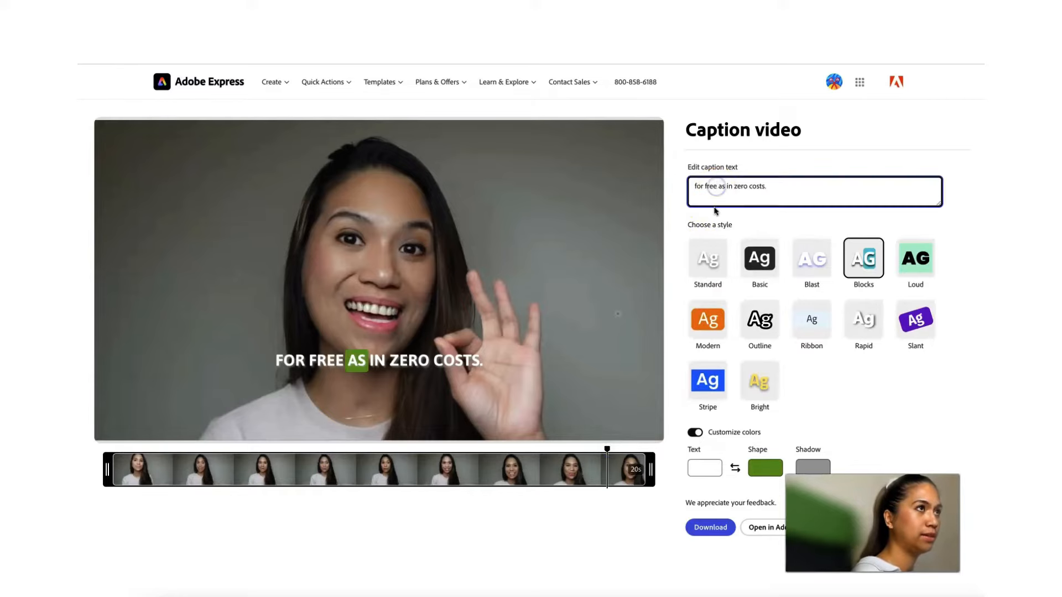
type(",")
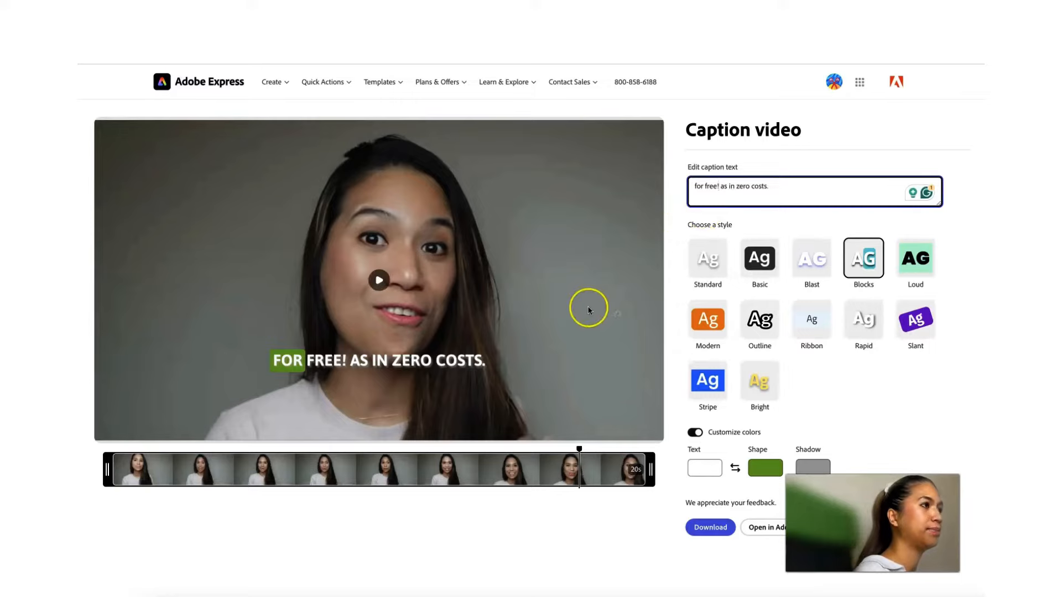
- Delete the word "up" from the end of the caption starting "If not, you might be missing or losing"
left_click_drag(579, 451, 270, 451)
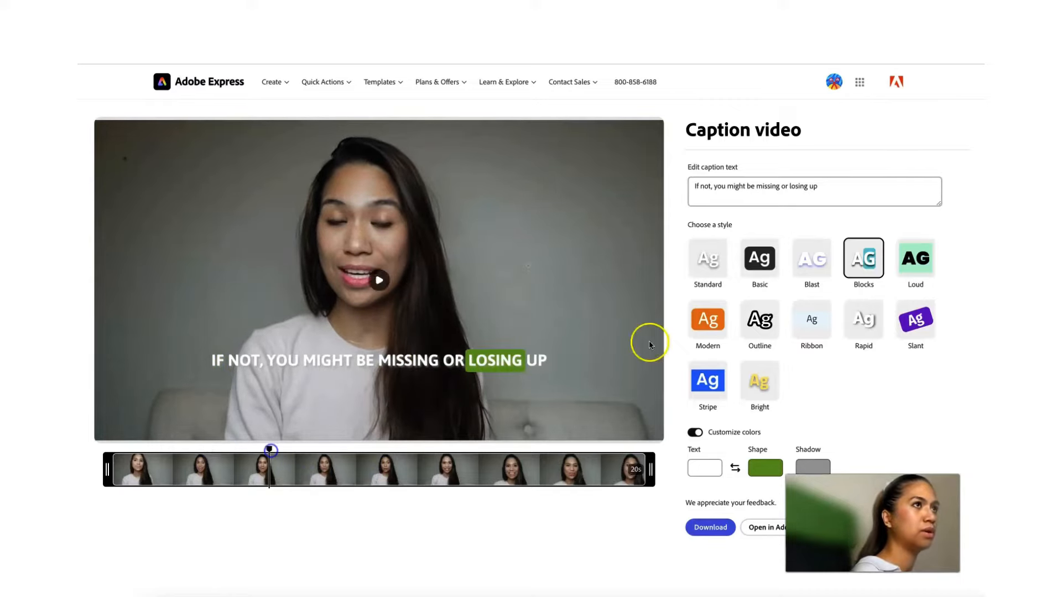
left_click(817, 187)
left_click_drag(817, 186, 821, 186)
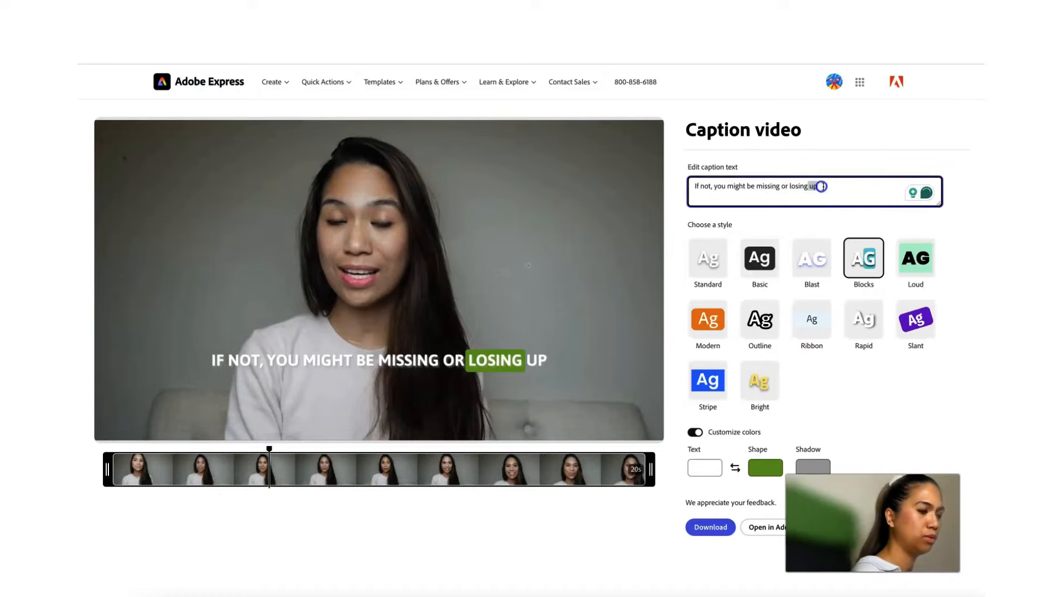
key("BackSpace")
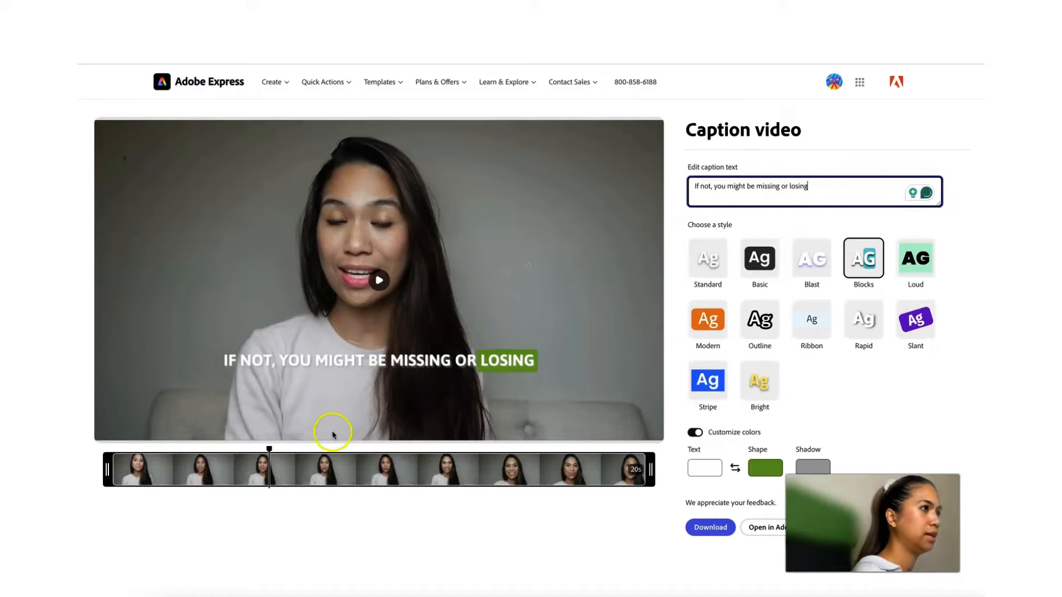
- Insert "Up" at the start of the caption "to 40% of your video views and also audience retention."
left_click_drag(273, 445, 284, 449)
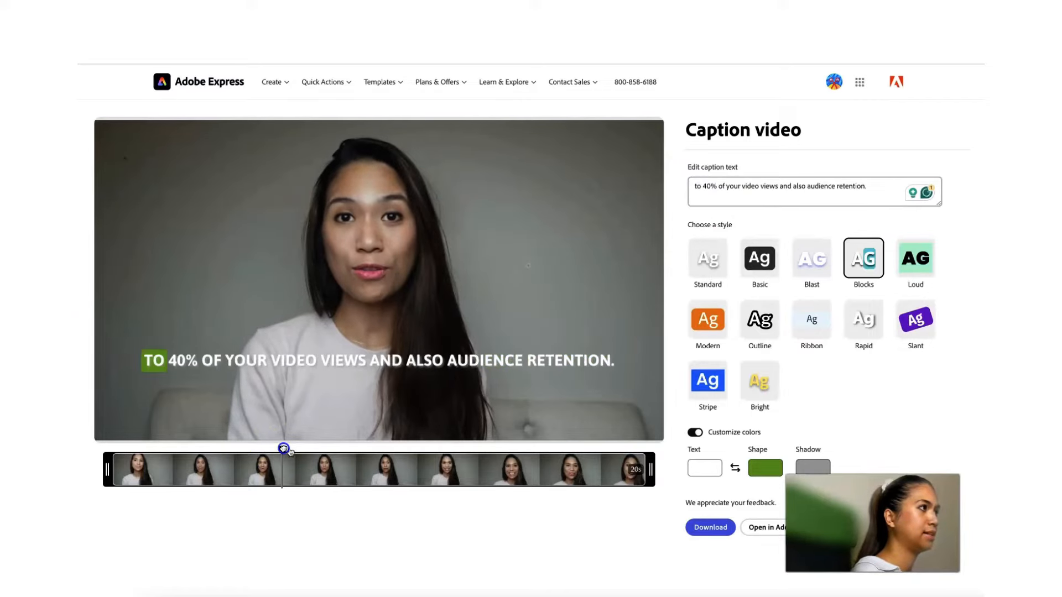
left_click(694, 184)
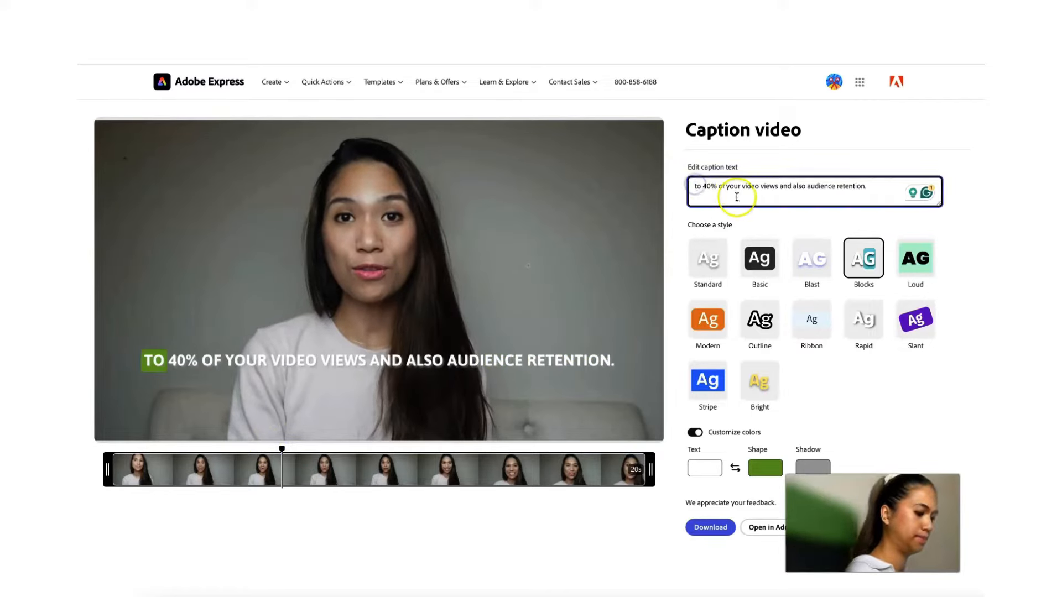
type("Up")
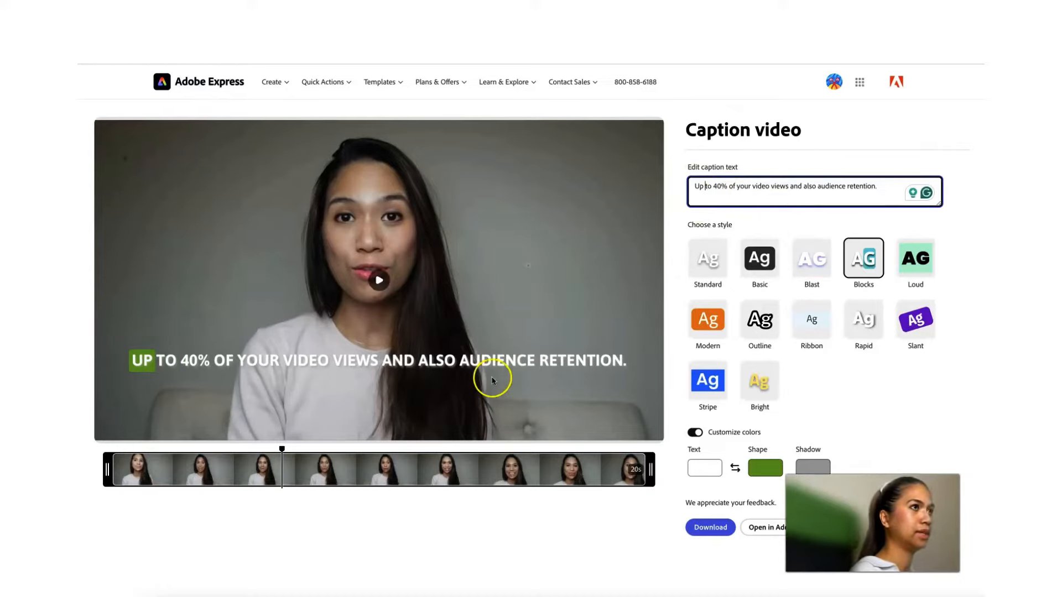
- Preview the captions in the Standard, Ribbon and Bright styles, and return to the Blocks style
left_click_drag(283, 449, 150, 447)
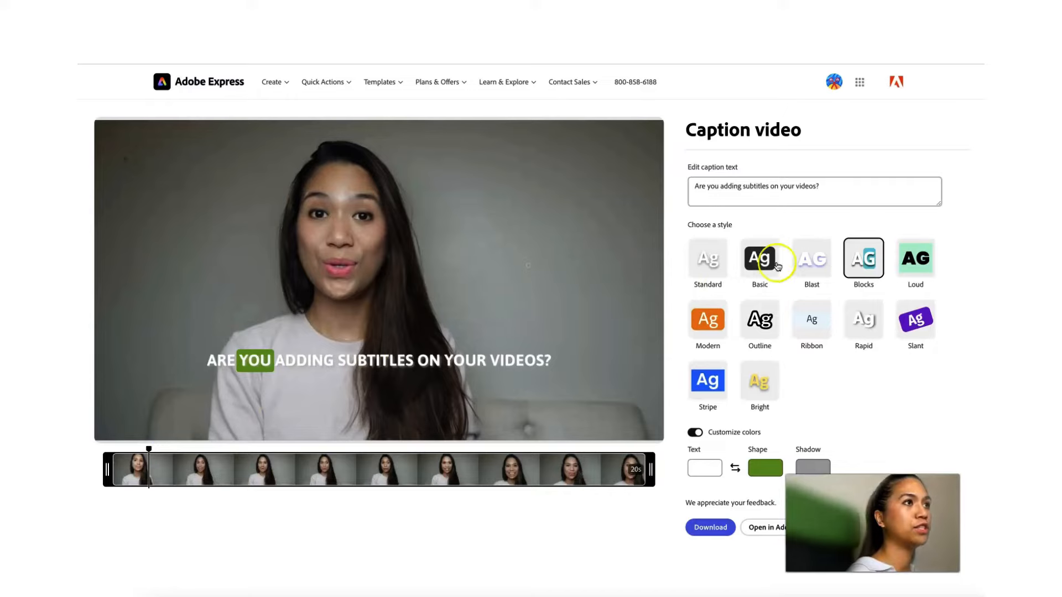
left_click(710, 261)
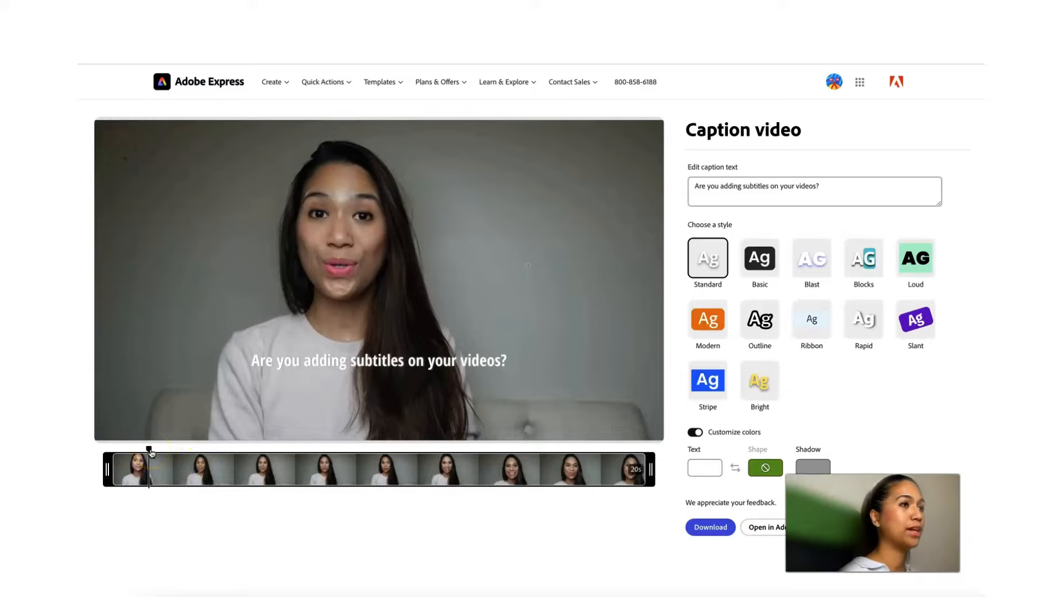
left_click_drag(149, 449, 274, 460)
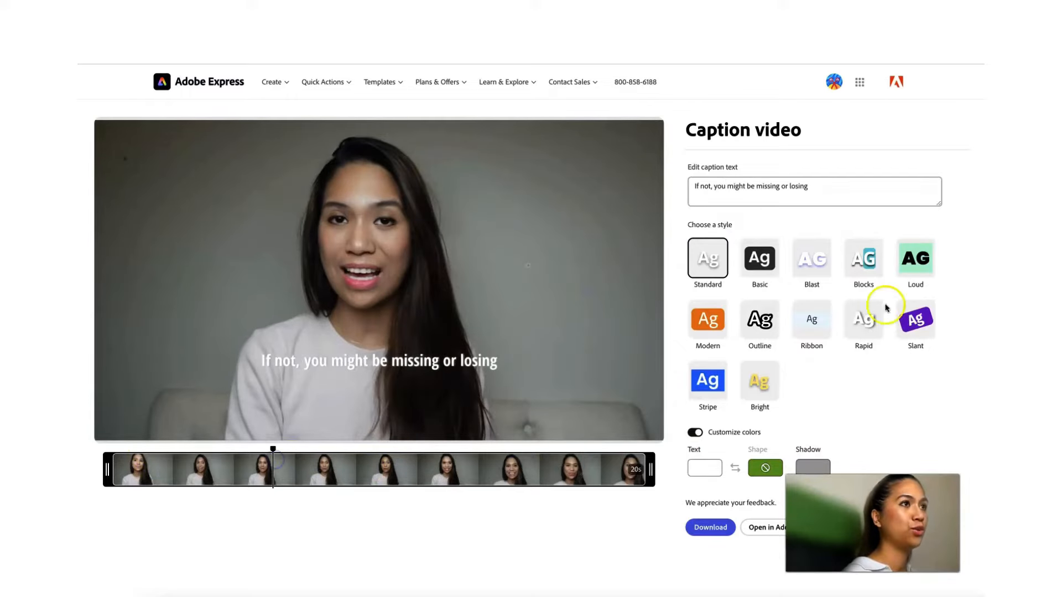
left_click(811, 325)
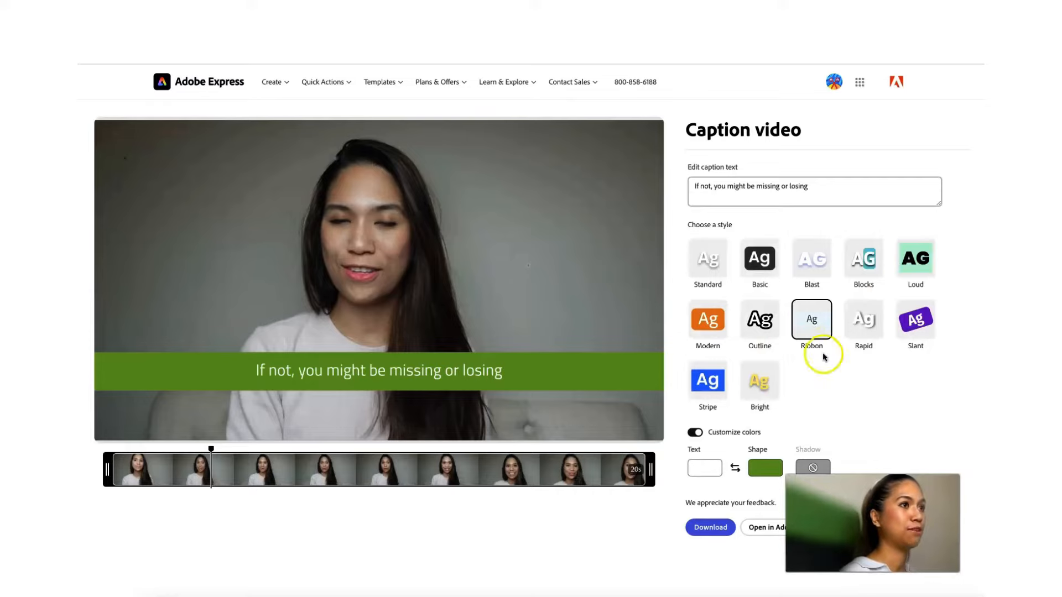
left_click(754, 388)
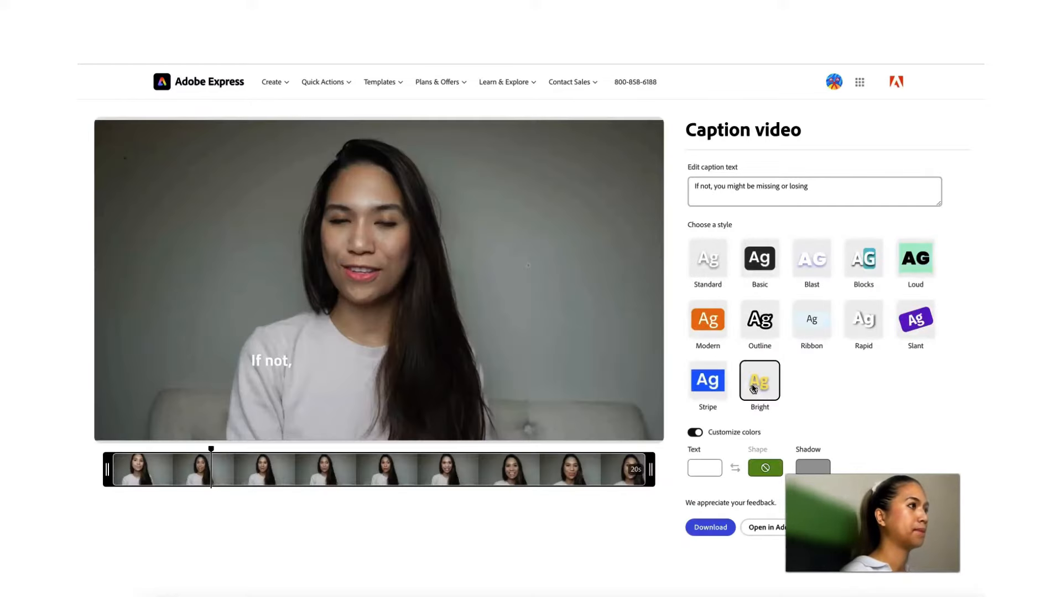
left_click(355, 307)
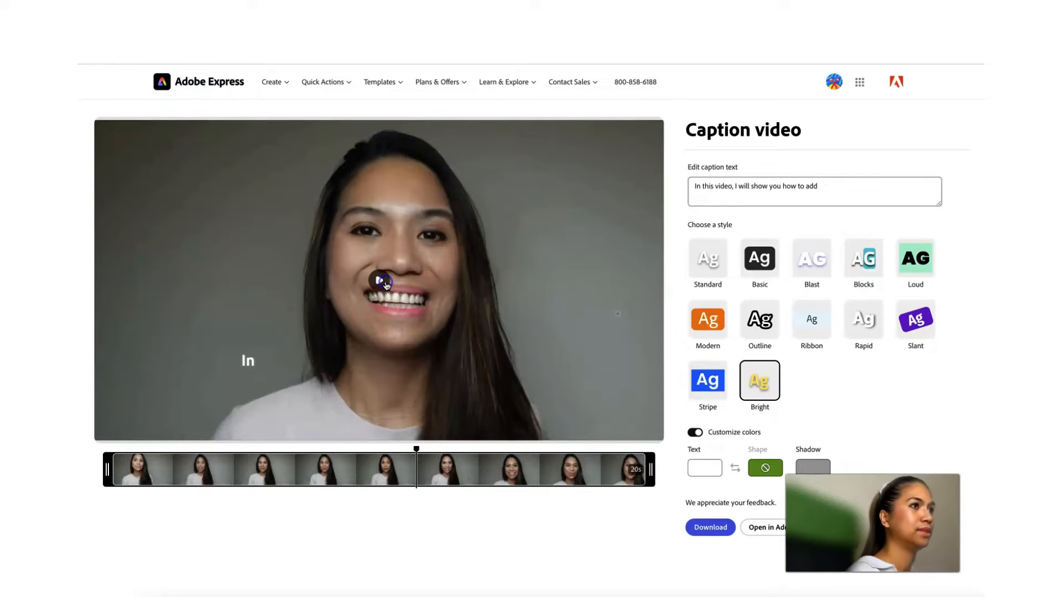
left_click(866, 260)
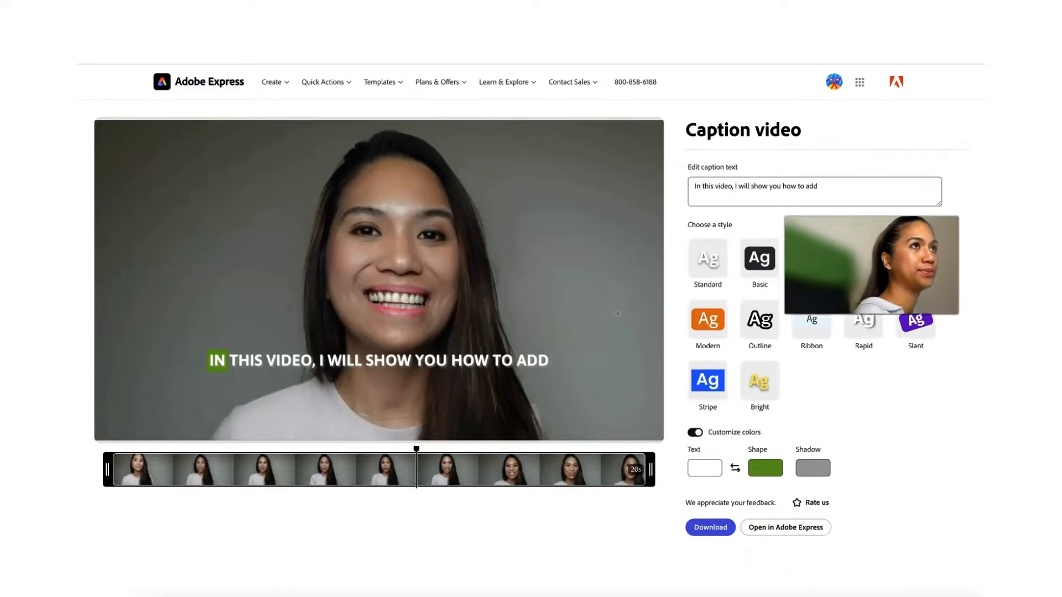
- Open the captioned video in Adobe Express as an editable project
left_click(716, 537)
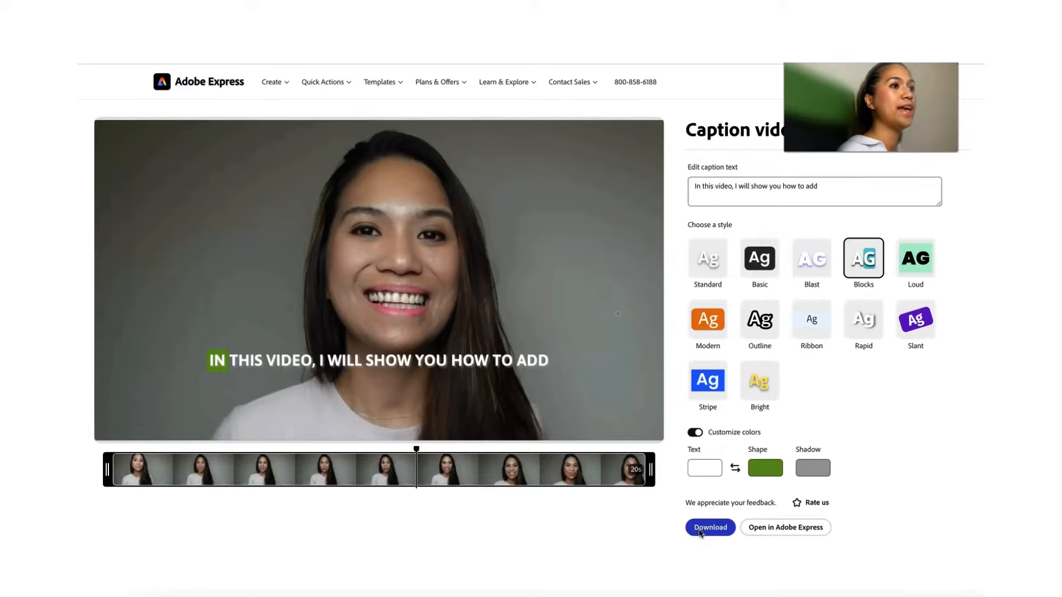
left_click(799, 529)
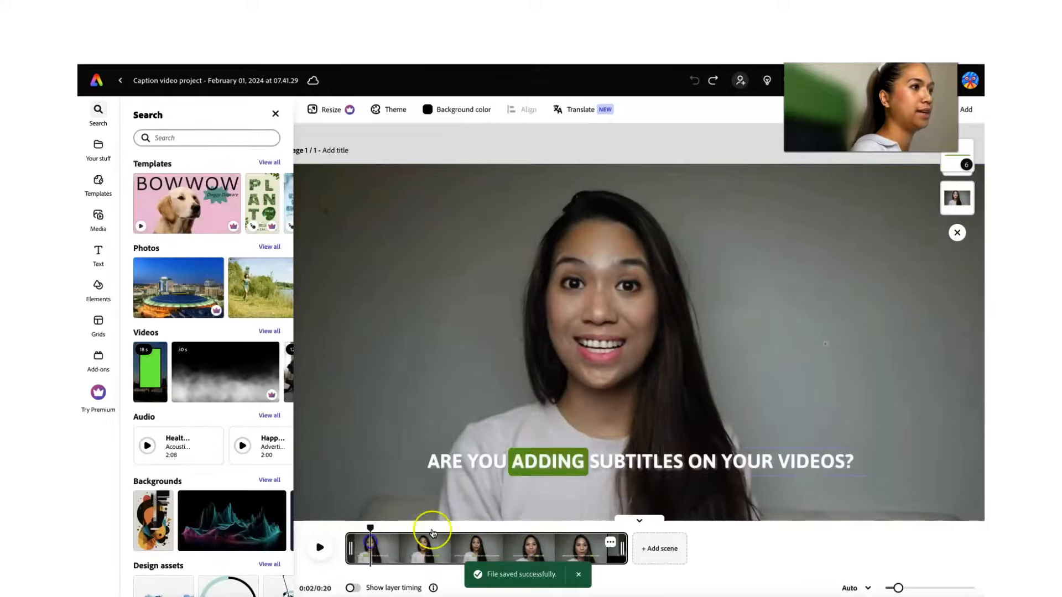
- Select the caption group on the canvas and move it slightly to the right
left_click(672, 462)
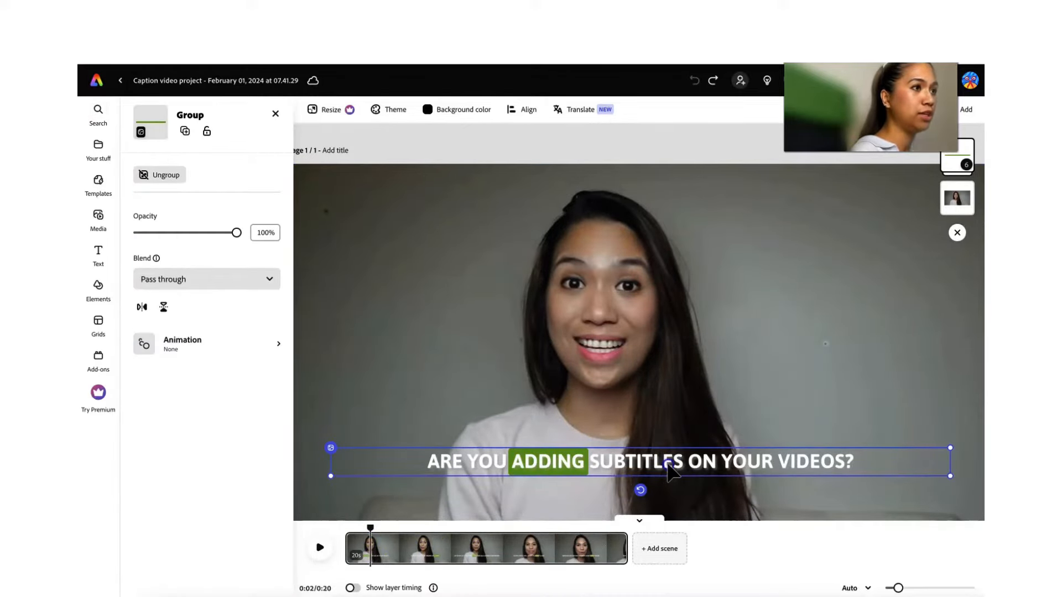
mouse_move(669, 467)
left_mouse_down()
mouse_move(675, 225)
mouse_move(664, 217)
mouse_move(676, 474)
left_mouse_up()
left_click(336, 479)
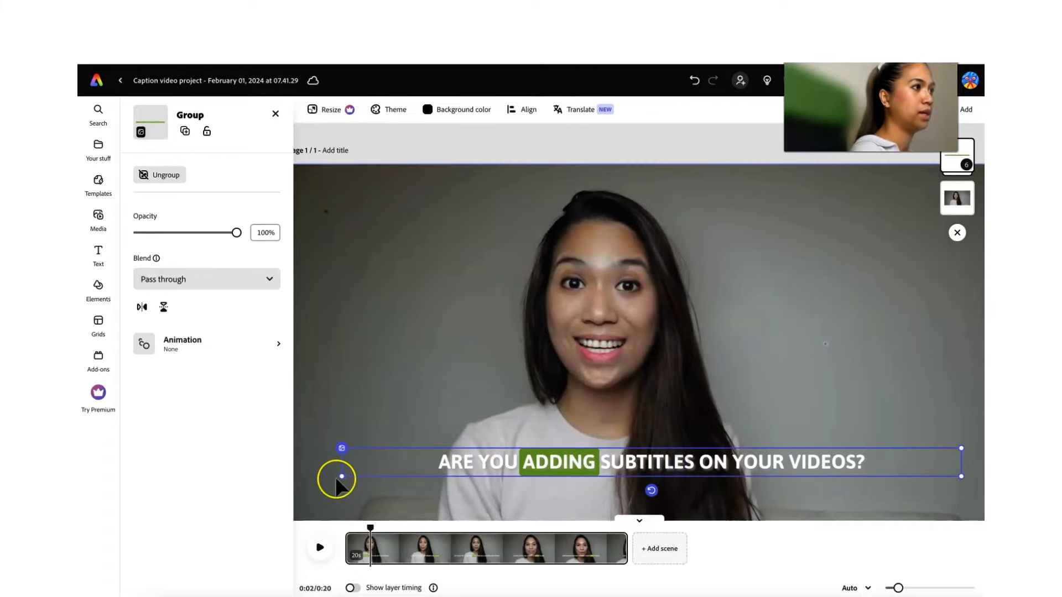
- Shrink the caption group to about two thirds of its width and move it into the frame's lower-right area
left_click_drag(342, 476, 550, 482)
left_click(799, 458)
left_click_drag(806, 458, 829, 472)
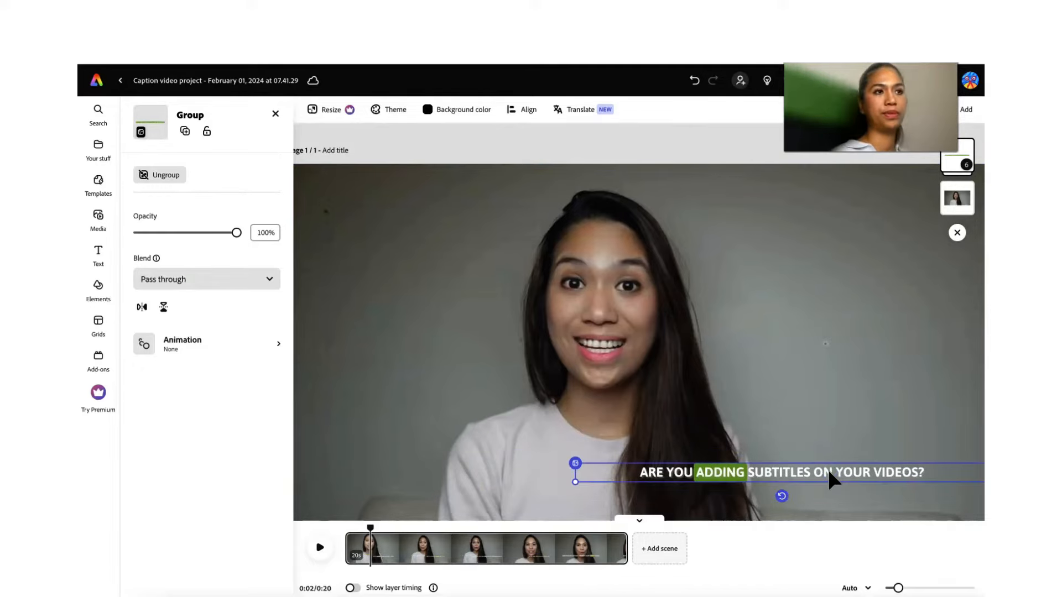
left_click_drag(825, 472, 806, 474)
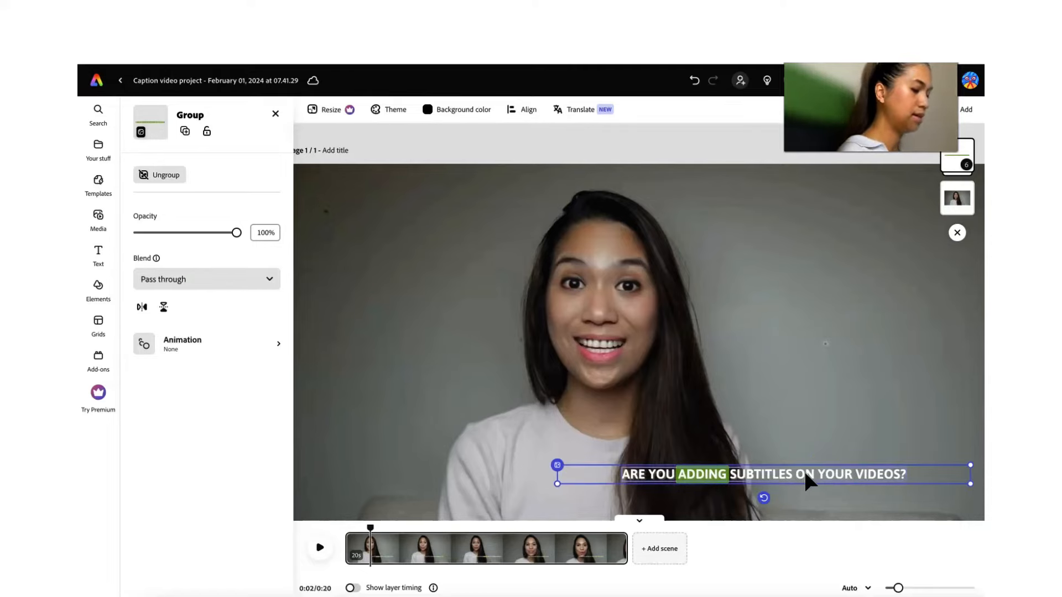
- Undo the resizing of the caption group and the moves made after it
key("ctrl+z")
key("ctrl+z")
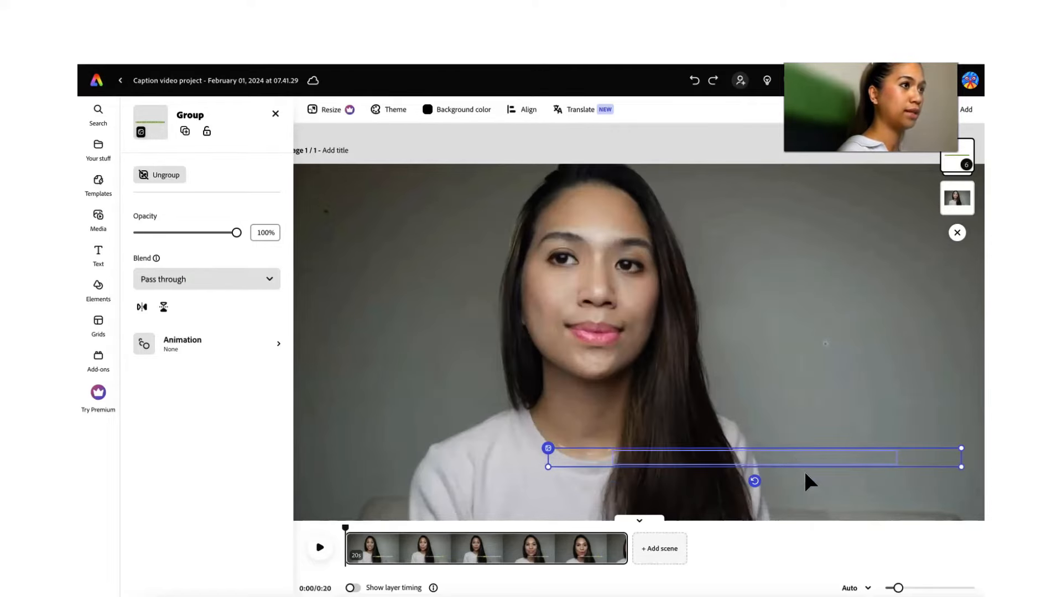
key("ctrl+z")
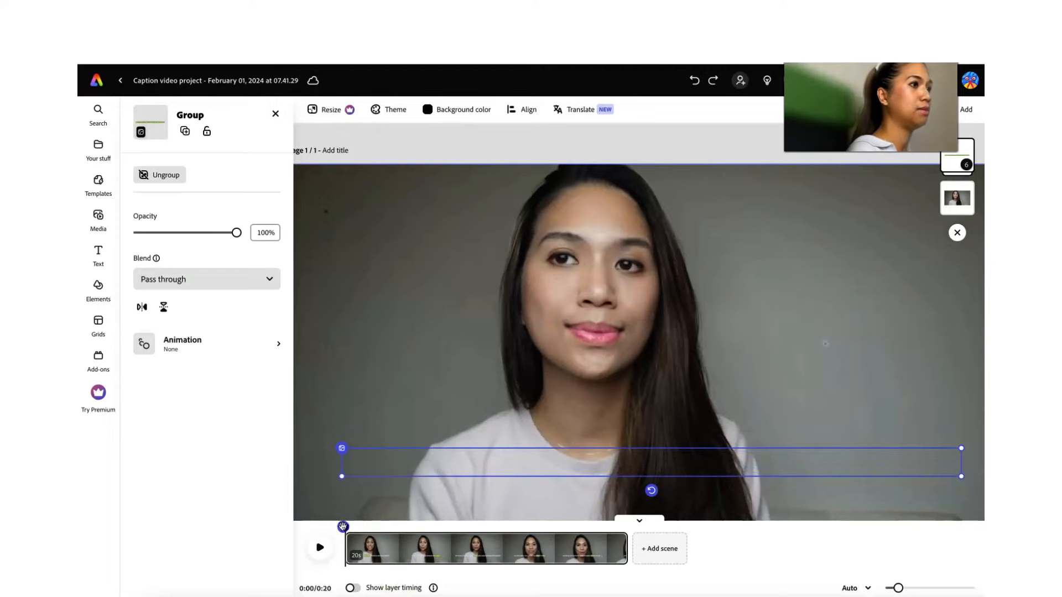
- At 0:05 in the video, shrink the caption group to about 70% of its width and reposition it near the frame's bottom centre
left_click_drag(345, 528, 418, 530)
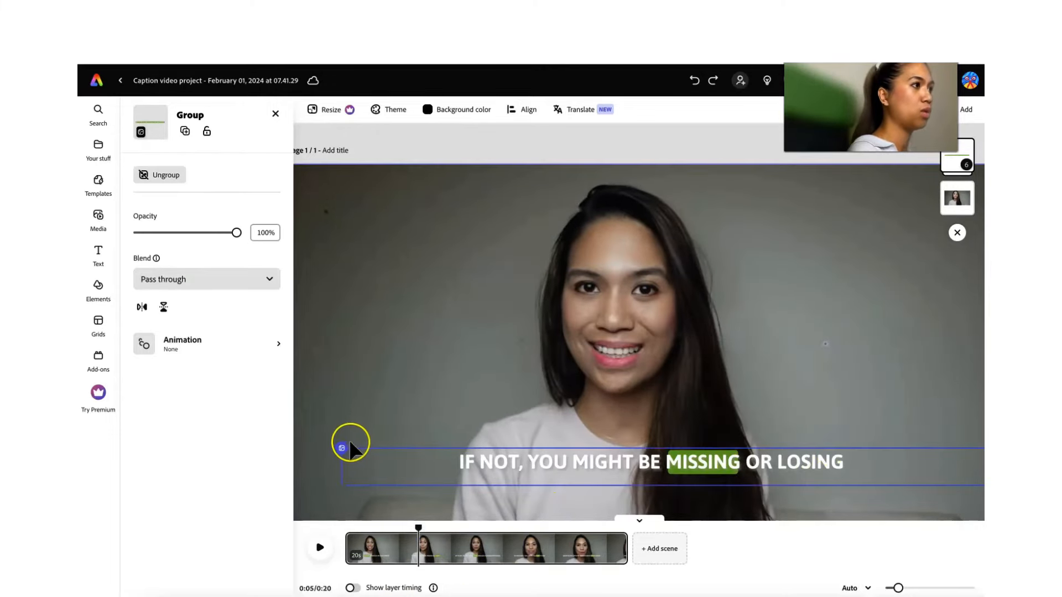
left_click_drag(818, 466, 793, 466)
left_click_drag(947, 474, 766, 468)
left_click_drag(639, 456, 719, 461)
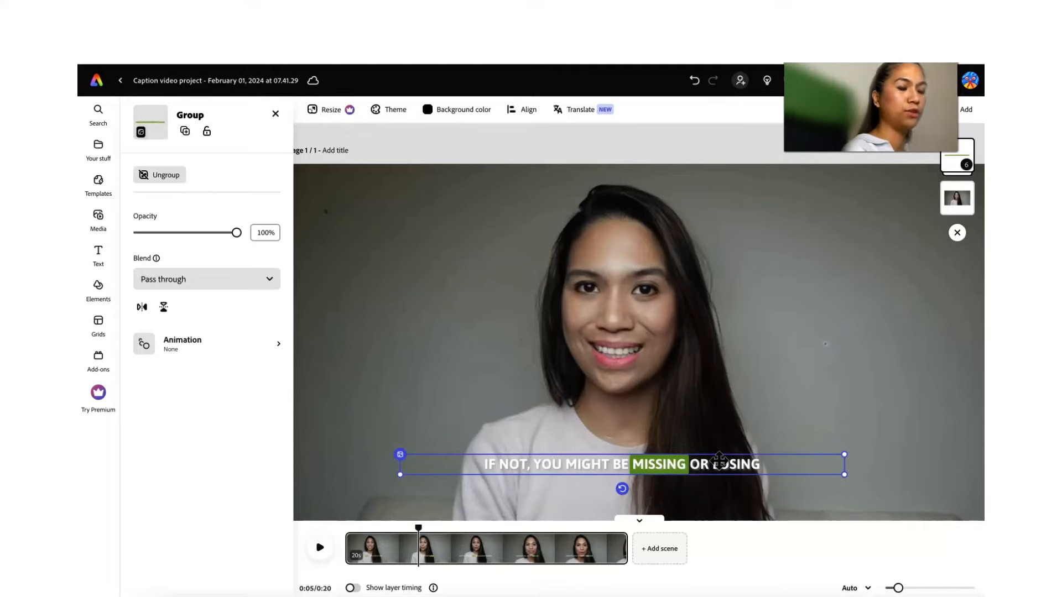
scroll(719, 461, "right", 1)
scroll(718, 462, "down", 1)
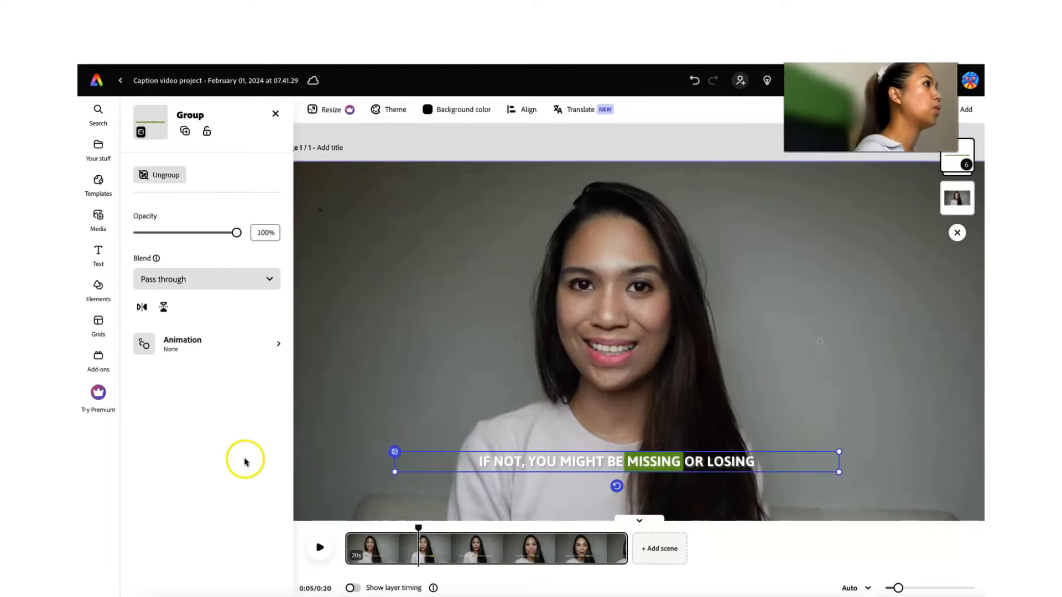
- Add the acoustic track "Bright Light On A Pop Inspiration - Loop" to the project as background music
left_click(104, 230)
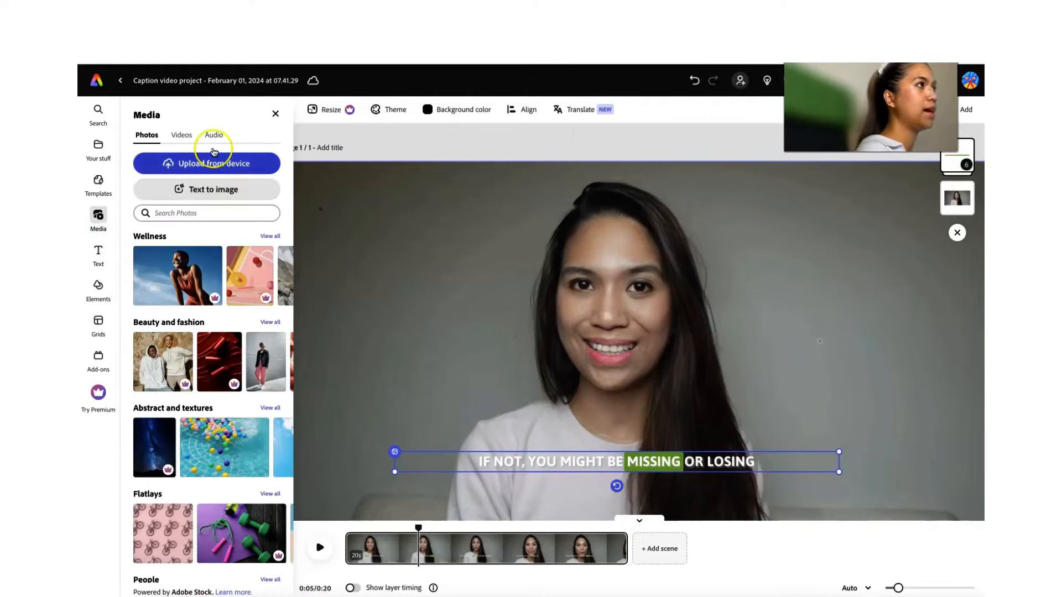
left_click(219, 136)
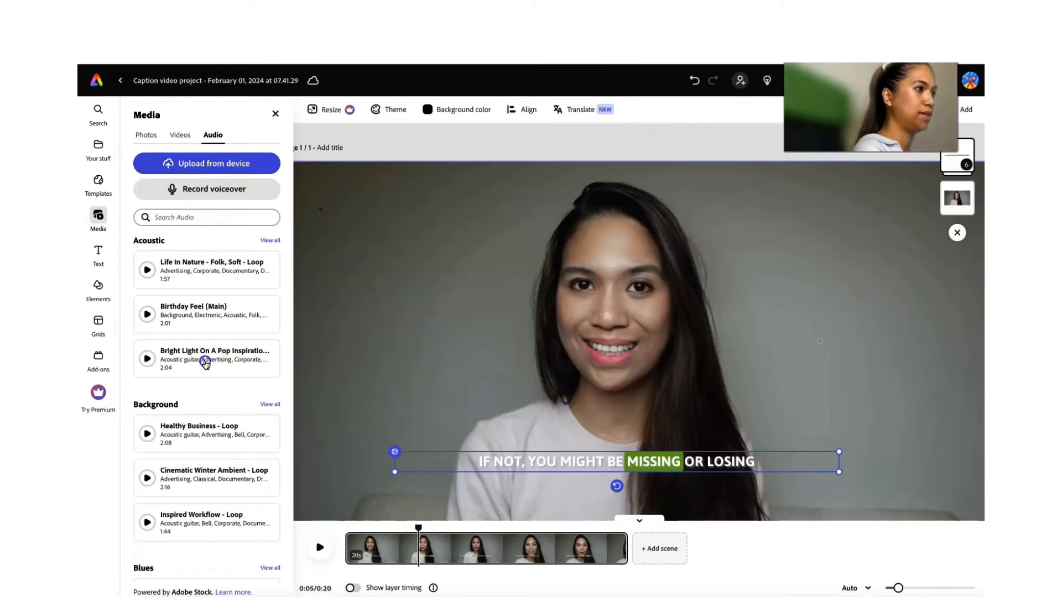
left_click(205, 363)
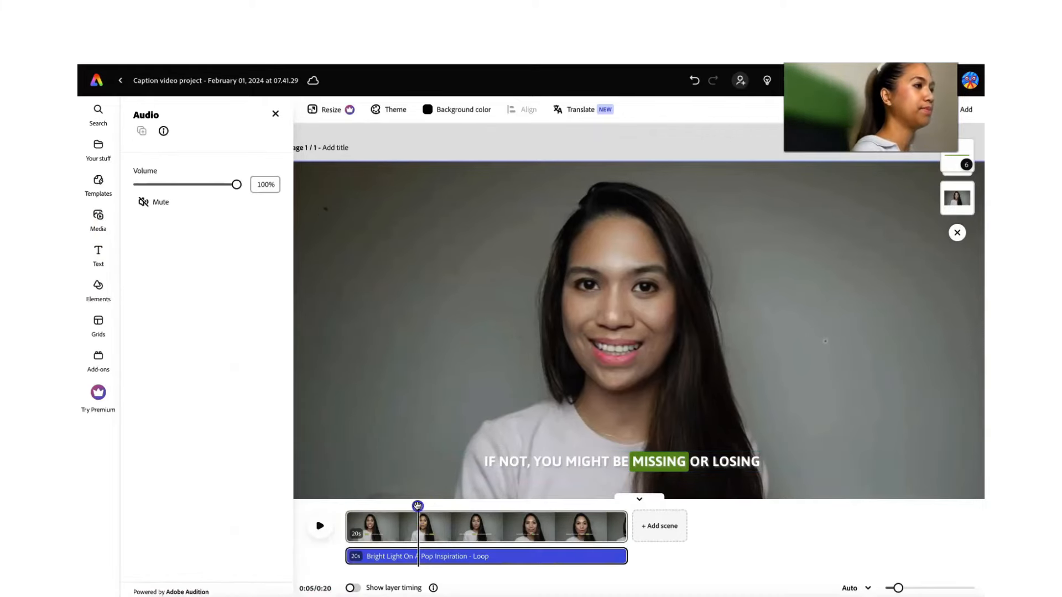
- Set the background music volume to 10% and preview the first few seconds of the video from the start
left_click_drag(418, 506, 335, 509)
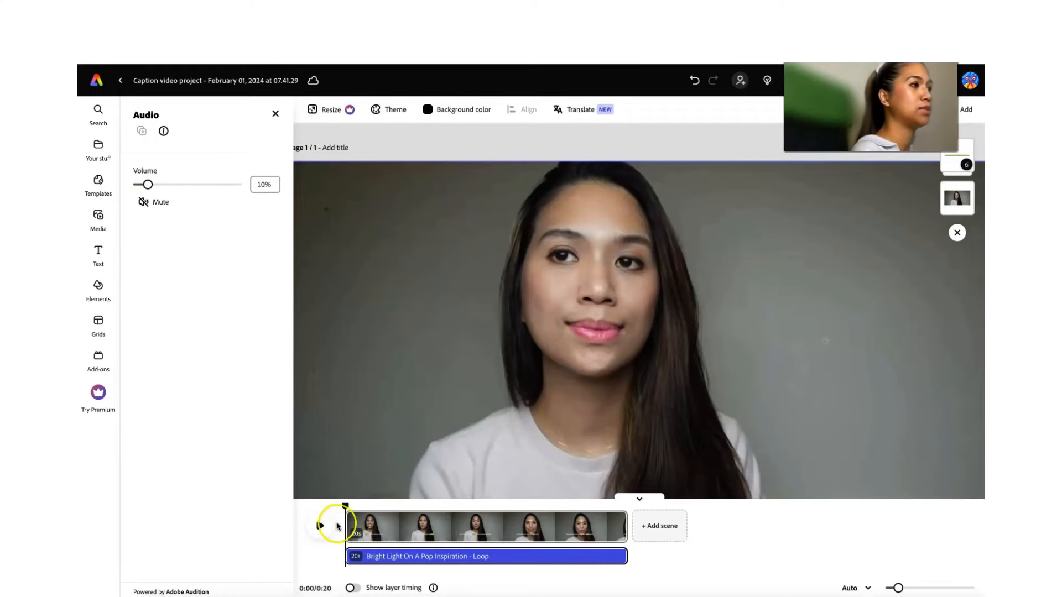
left_click(318, 531)
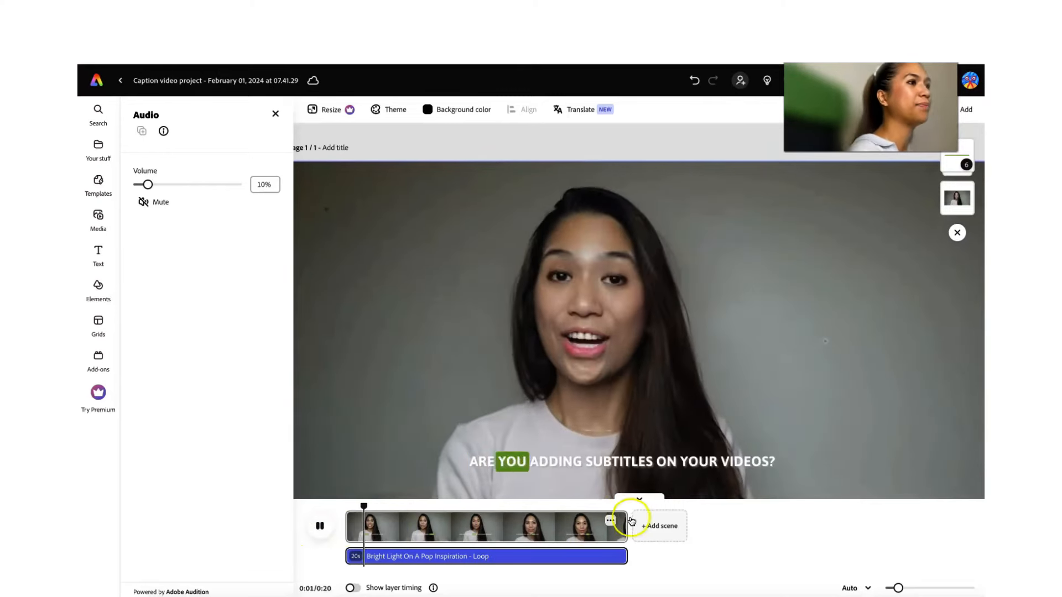
left_click(326, 527)
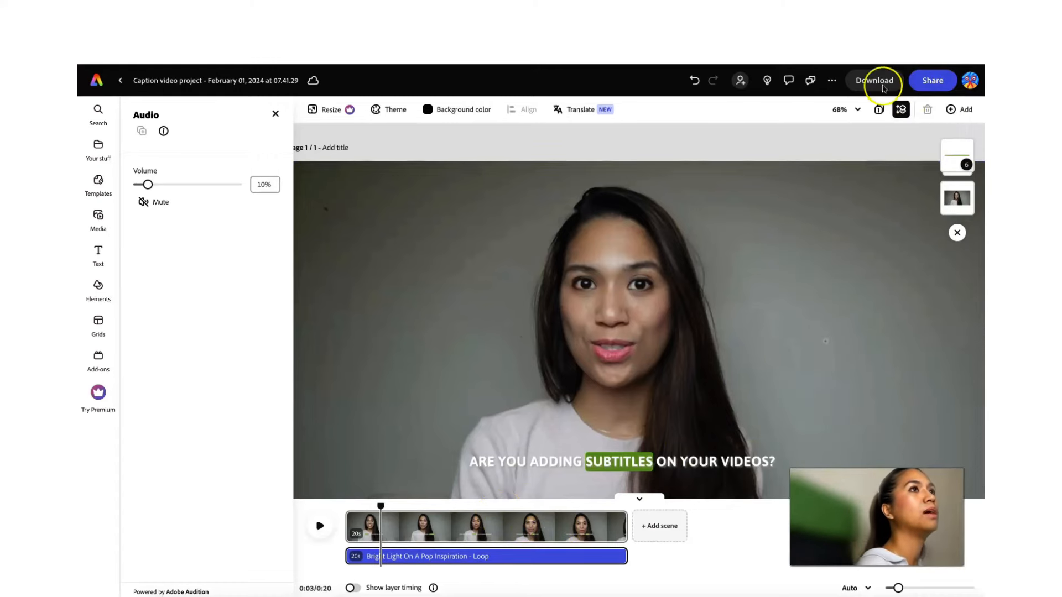
- Download the project as a 1080p MP4 and save it as "Intro Adobe Express with Caption" in the YVD-YT folder
left_click(871, 82)
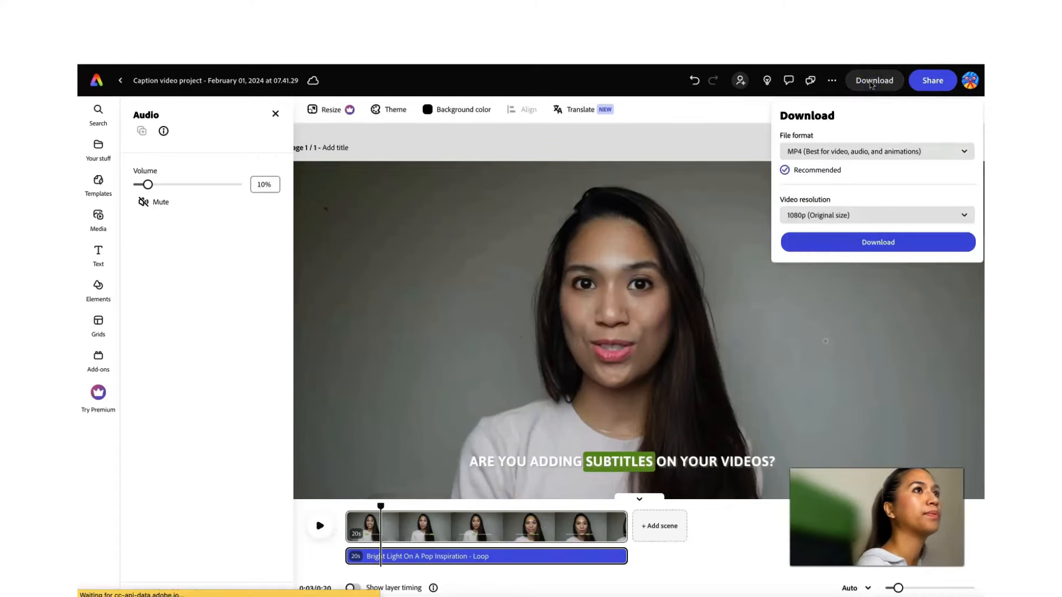
left_click(907, 248)
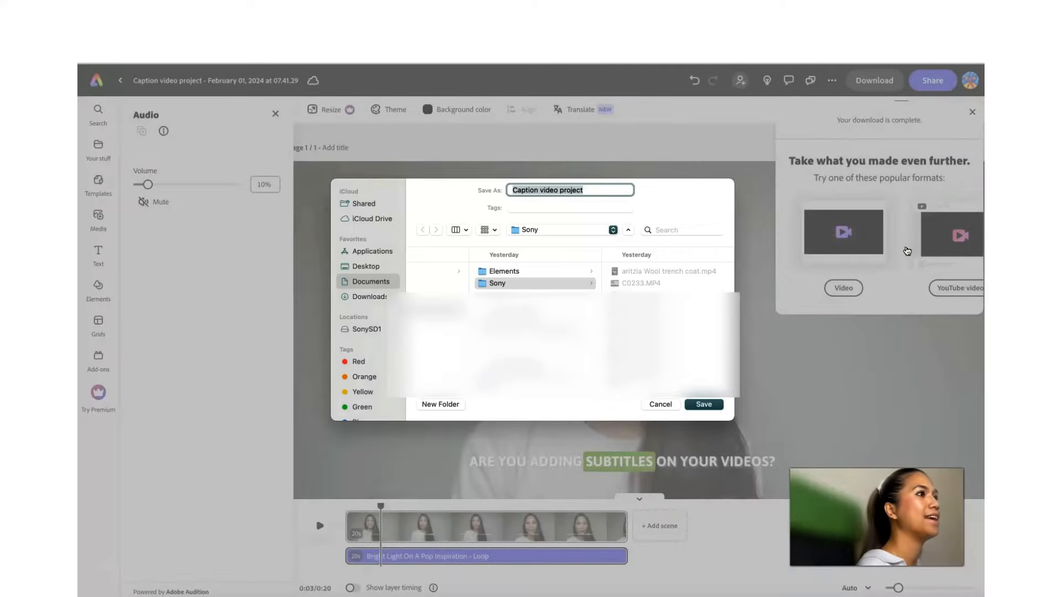
scroll(508, 279, "left", 3)
left_click(467, 276)
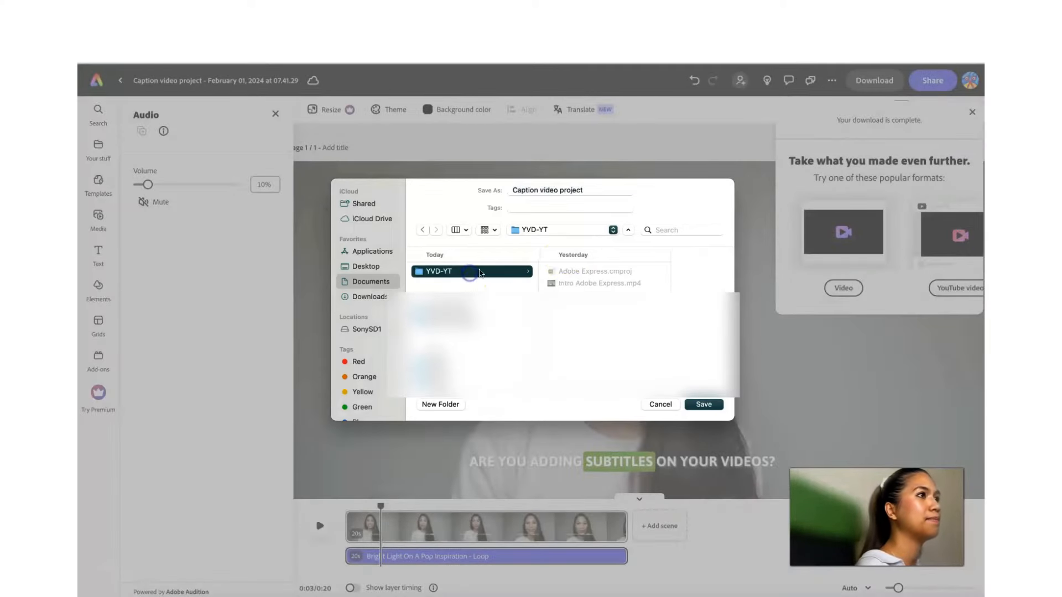
left_click(608, 284)
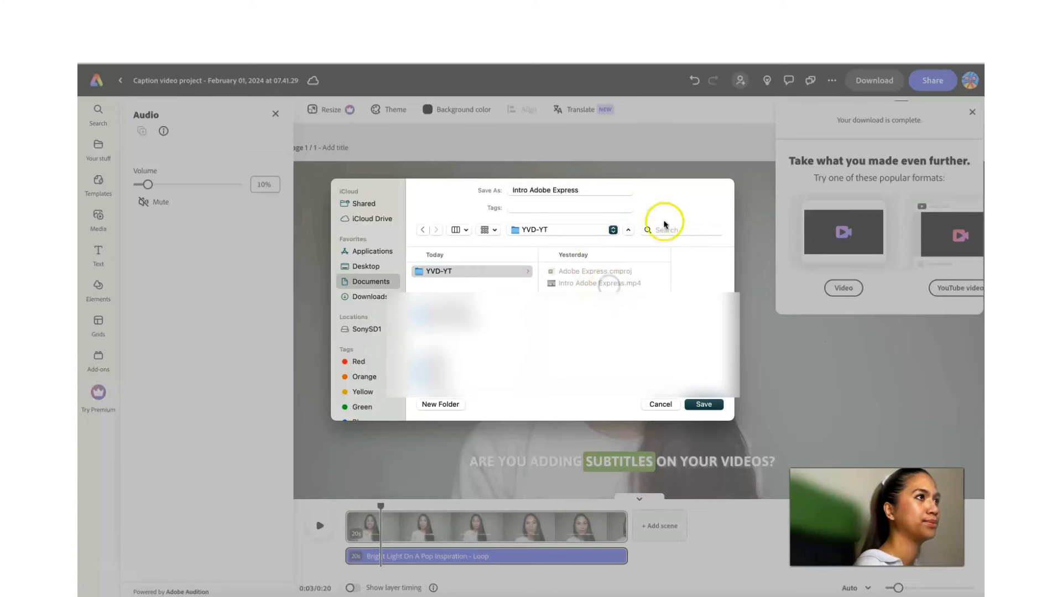
left_click(594, 190)
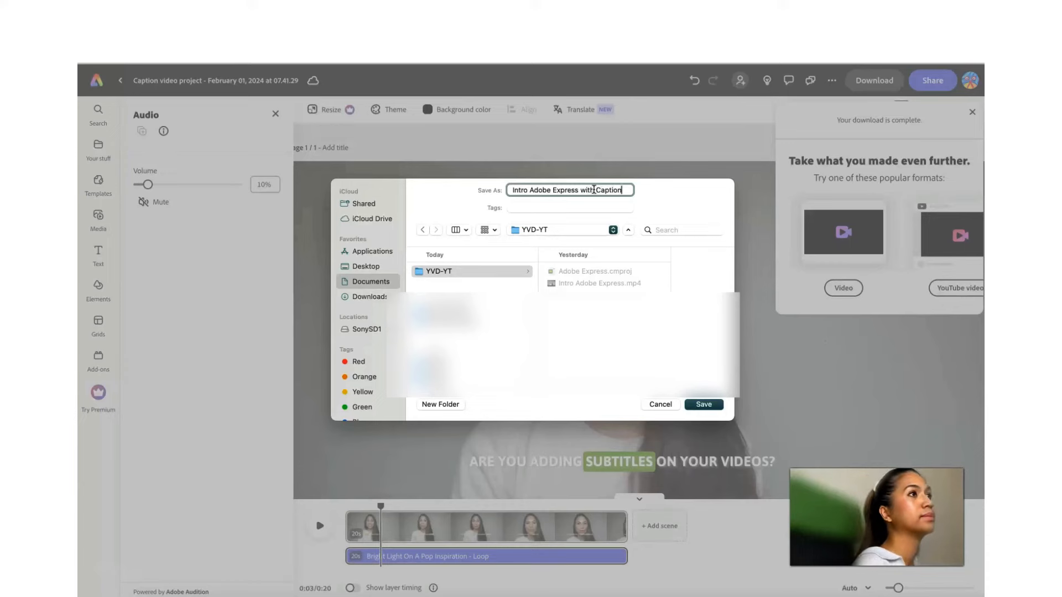
left_click(703, 405)
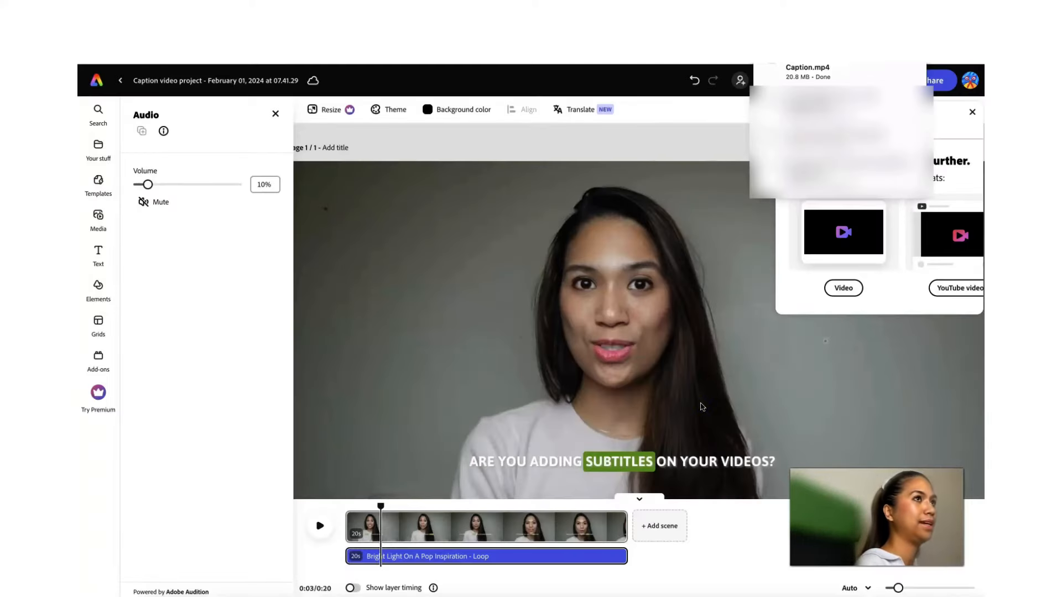
- Open the downloaded Intro Adobe Express with Caption.mp4 in the video player and play it to check the captions
left_click(834, 69)
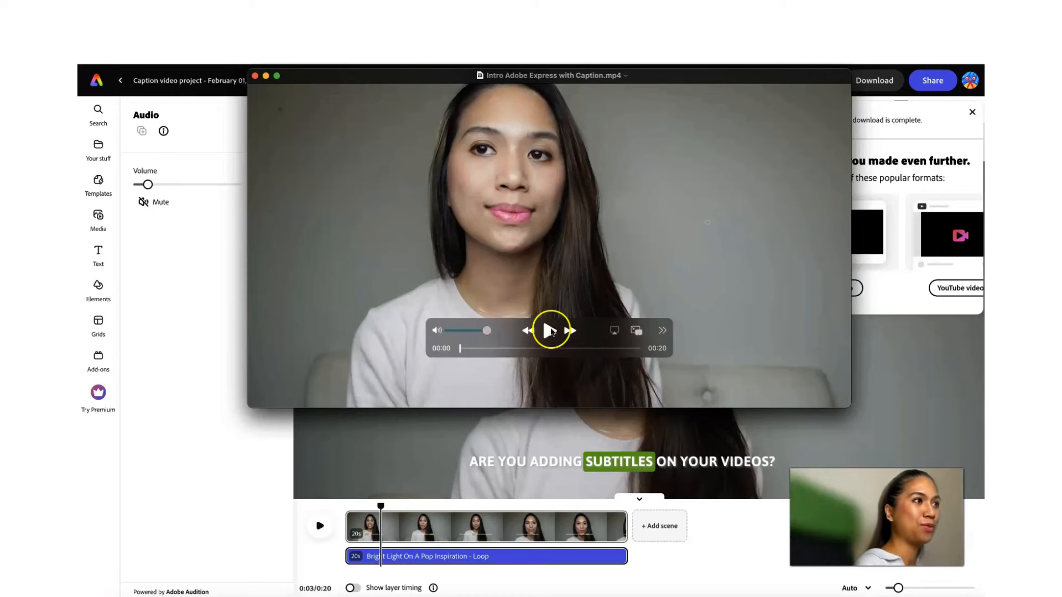
left_click(552, 332)
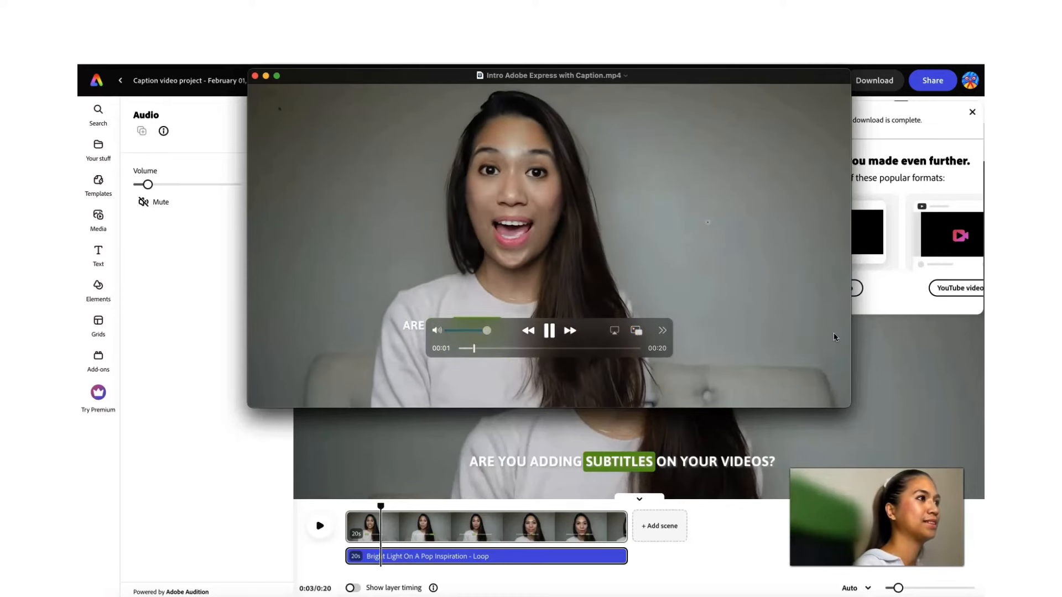